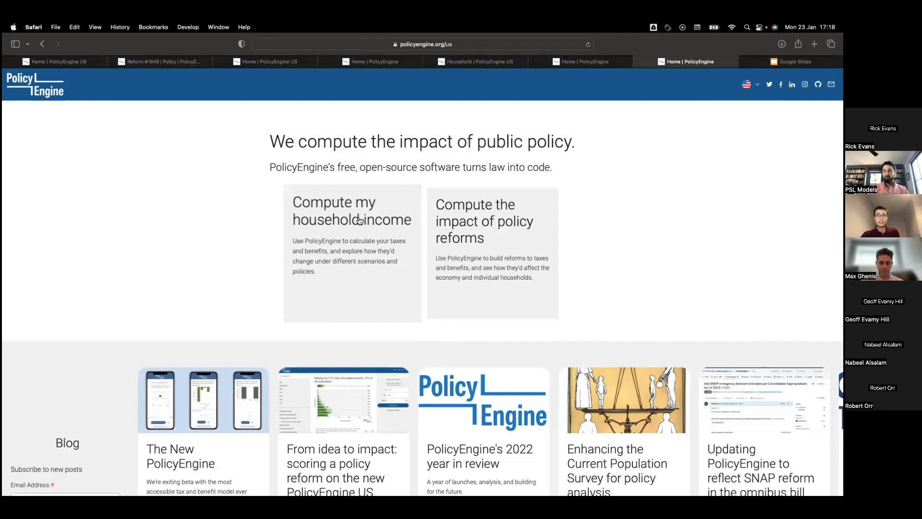
Step: Start the household income calculation, giving the marital status as single with 2 dependents
click(352, 226)
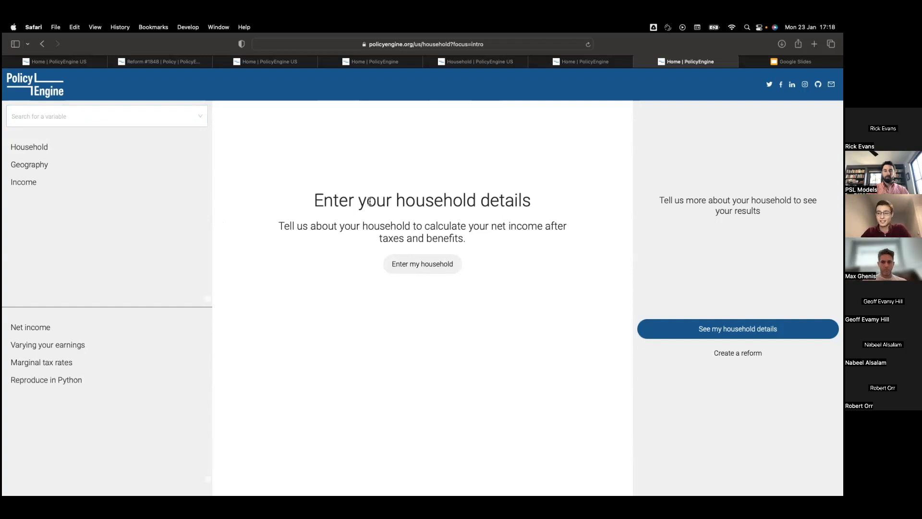
click(422, 264)
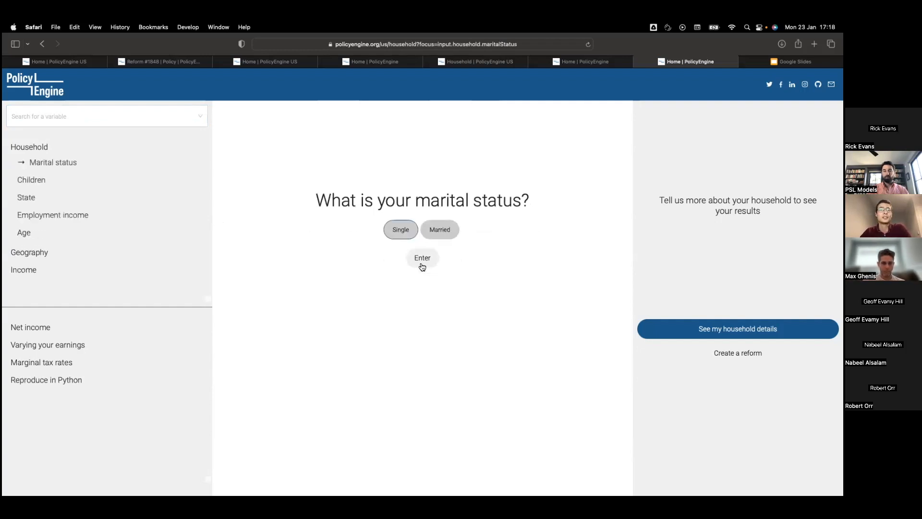
click(405, 233)
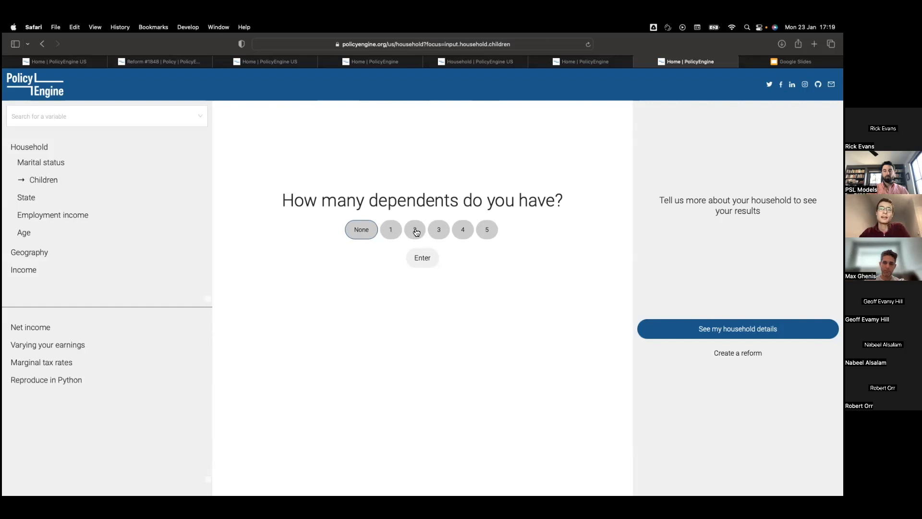
click(416, 232)
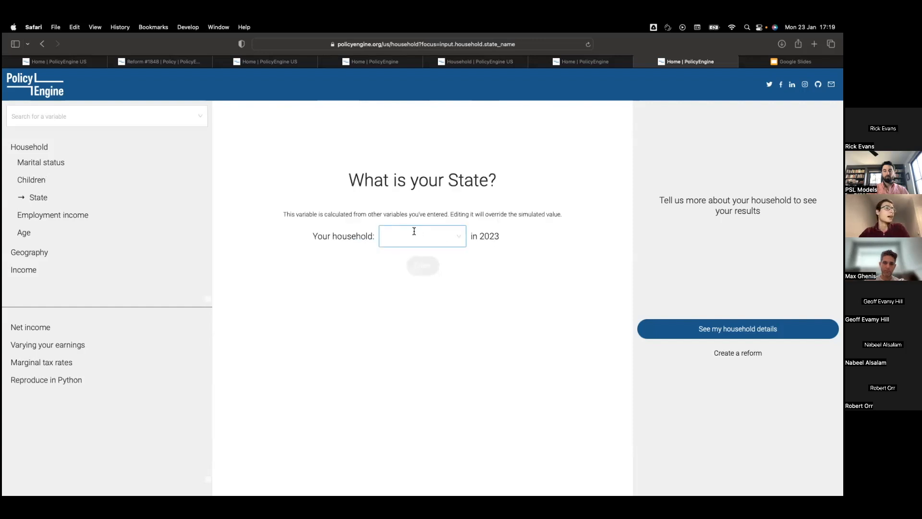
Step: Set the household's state to Maryland and submit the answer
click(434, 229)
text(Maryl)
click(422, 257)
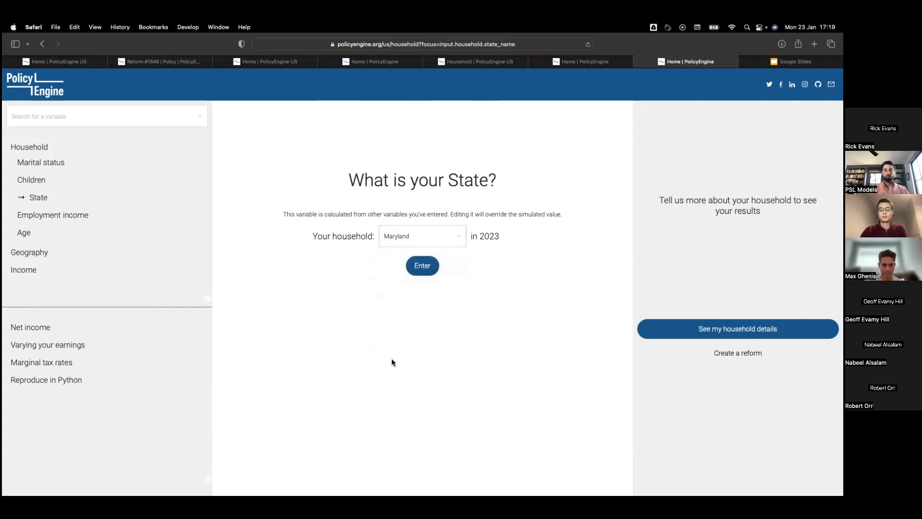
key(super+equal)
key(super+equal)
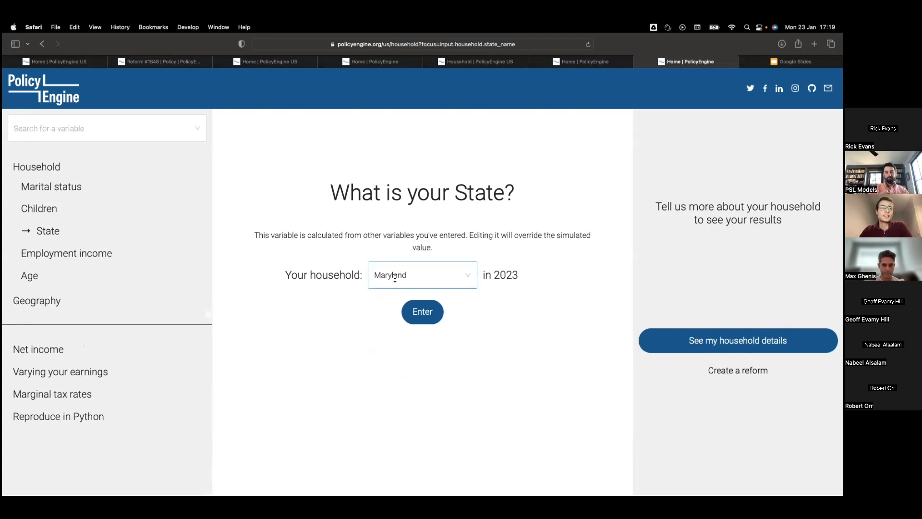
click(438, 314)
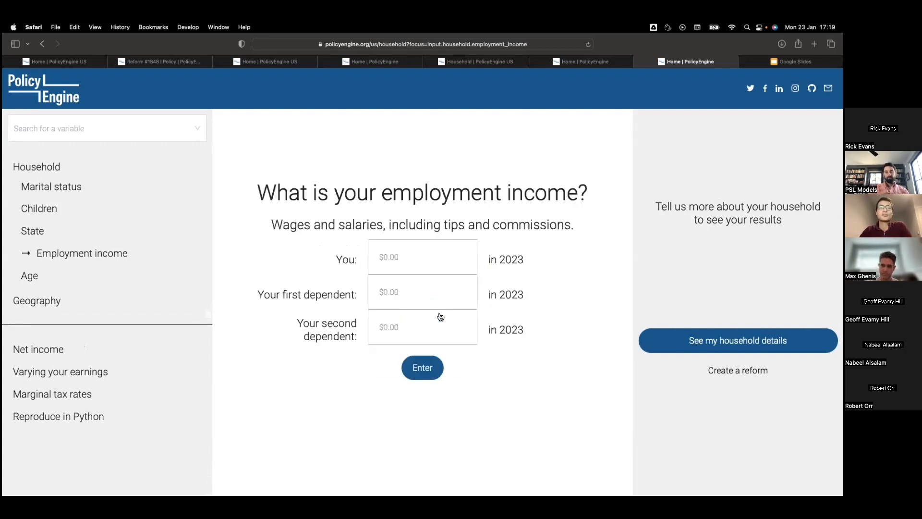
Step: Enter $20,000 as your own 2023 employment income and submit the income question
click(412, 261)
text(2)
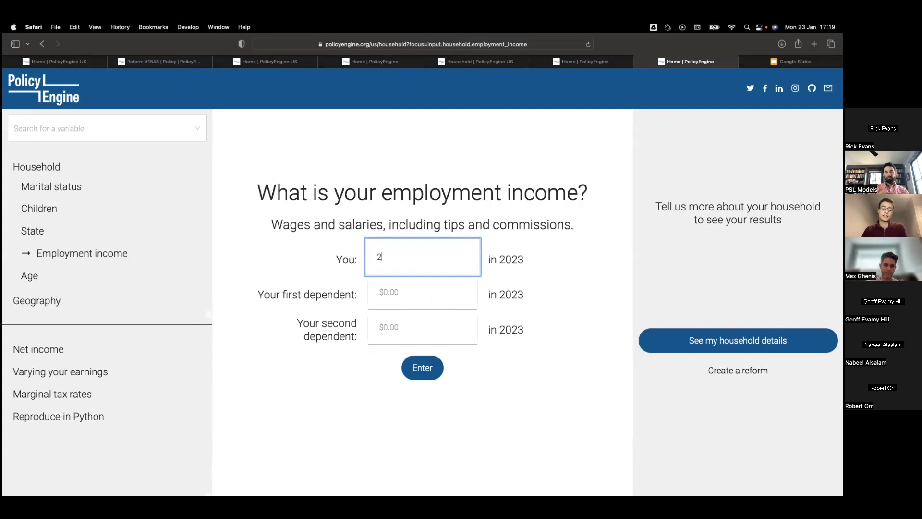
text(0000)
key(Return)
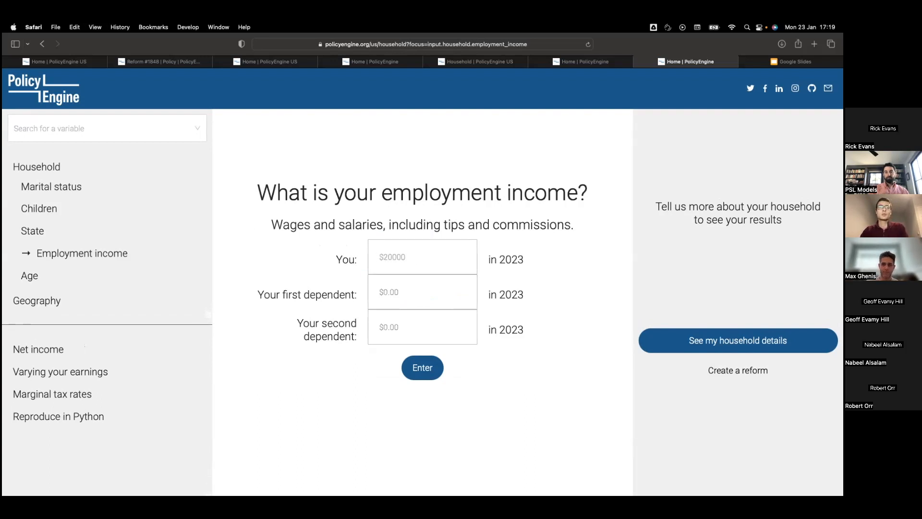
click(422, 368)
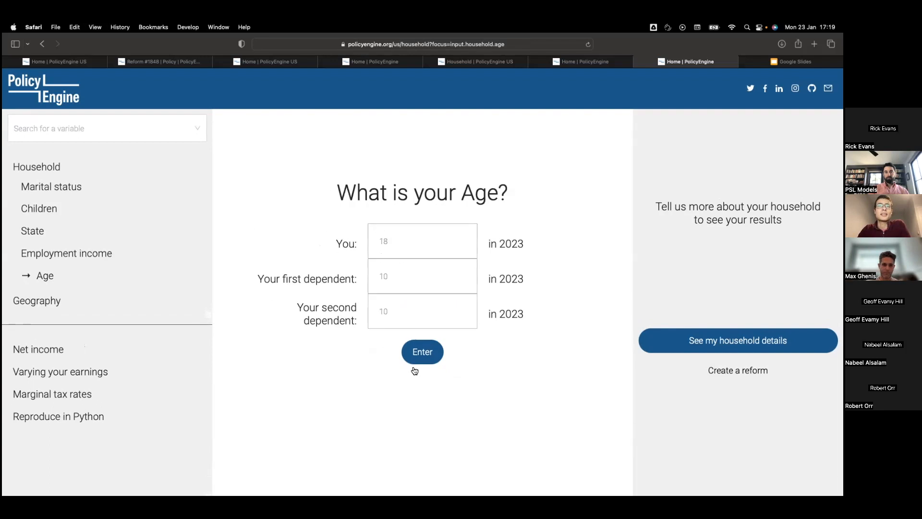
Step: Set your own age to 30, submit the household, and show its net income results
click(406, 243)
text(30)
key(Return)
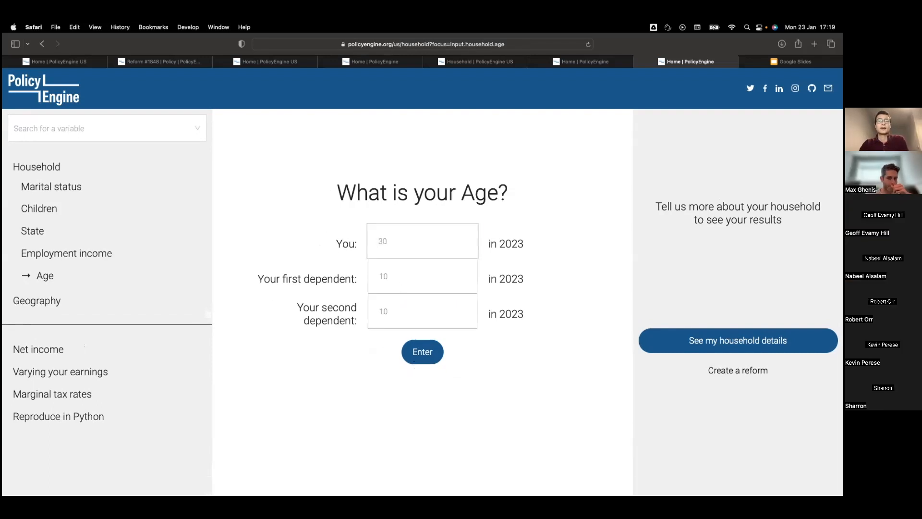
click(422, 350)
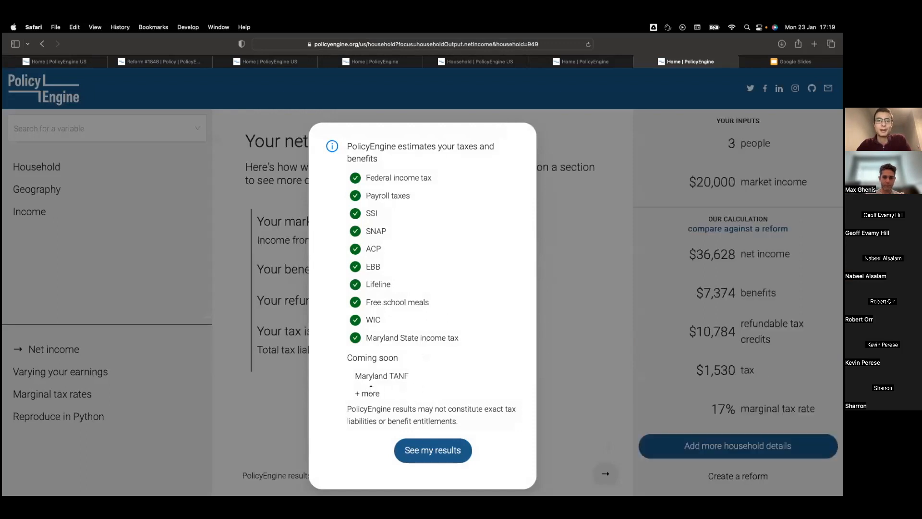
click(439, 448)
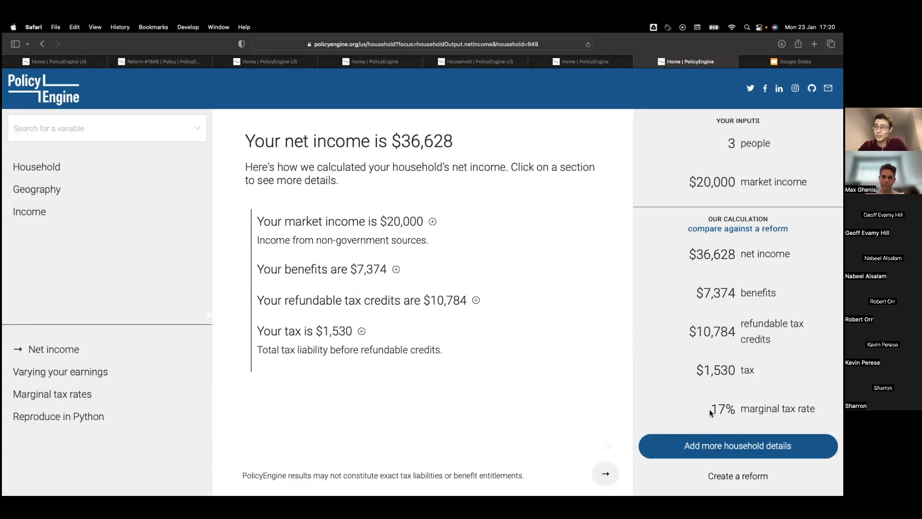
Step: Examine the chart of how the household's net income varies with earnings
click(107, 373)
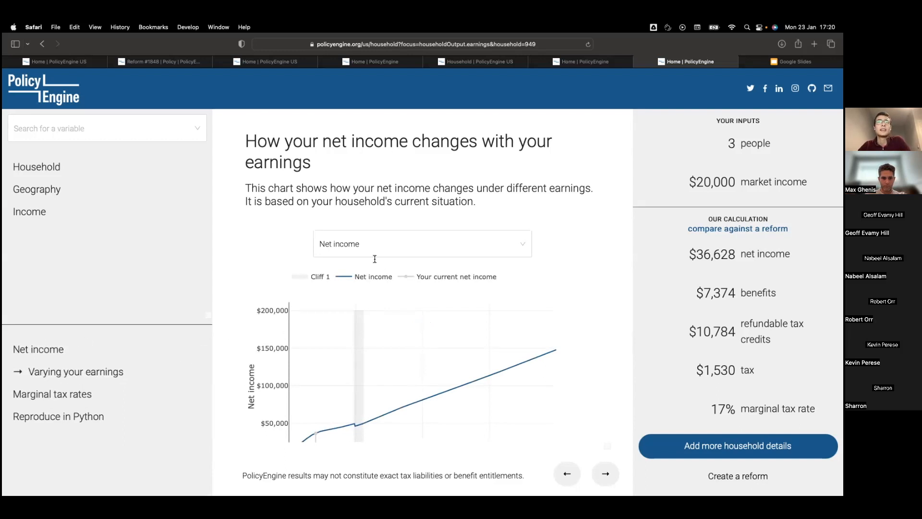
scroll(335, 296, down, 1)
scroll(335, 296, down, 3)
scroll(335, 295, up, 4)
scroll(336, 293, down, 2)
scroll(335, 292, down, 1)
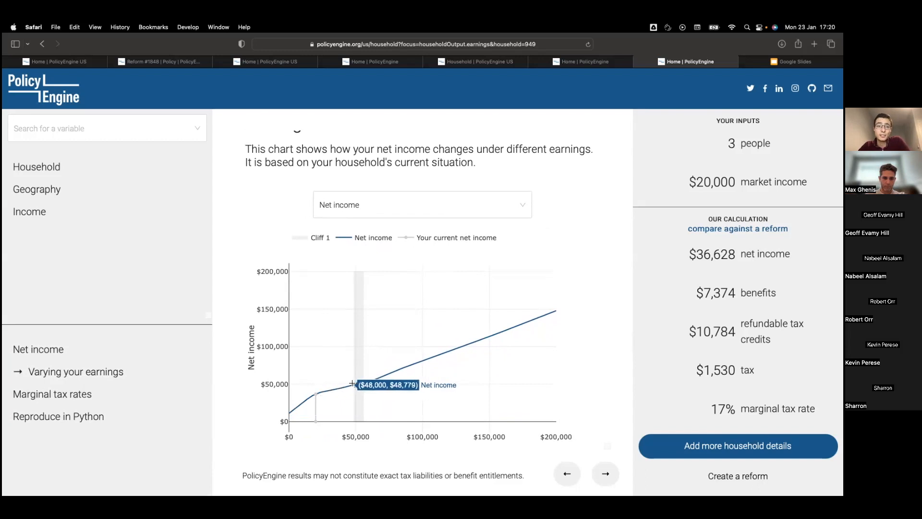
Step: Search the chart variables for "snap" and plot the SNAP allotment against earnings
click(402, 212)
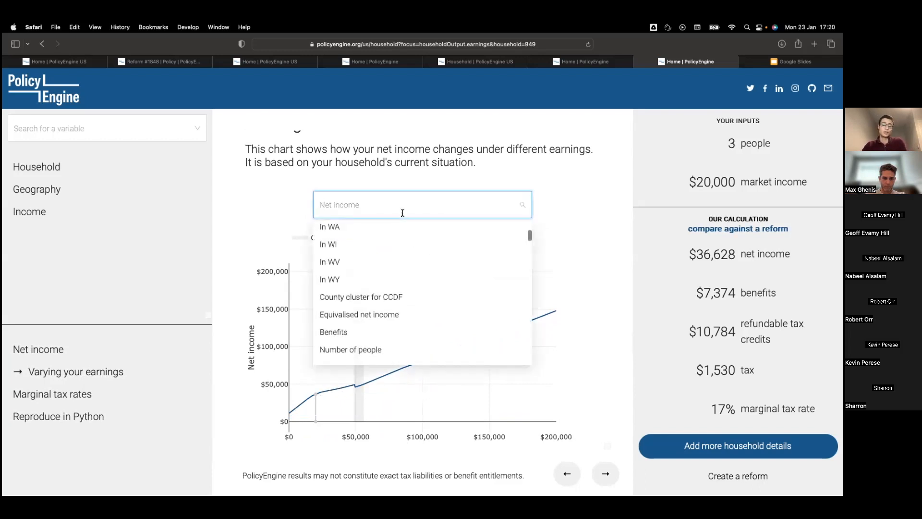
text(snap)
scroll(390, 270, up, 5)
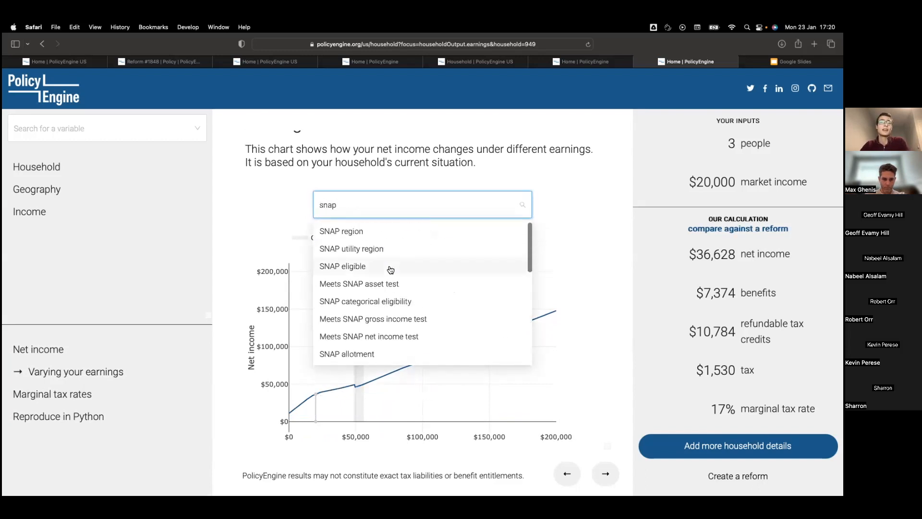
click(367, 355)
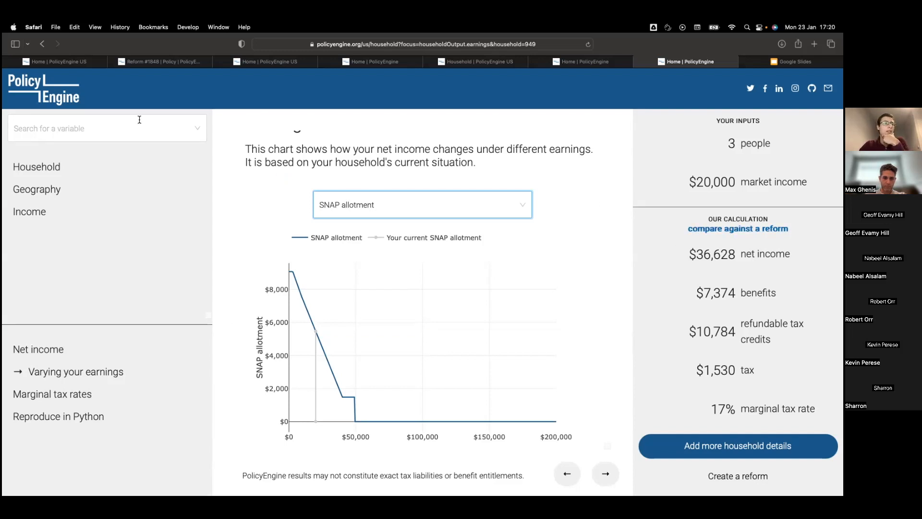
scroll(273, 187, up, 2)
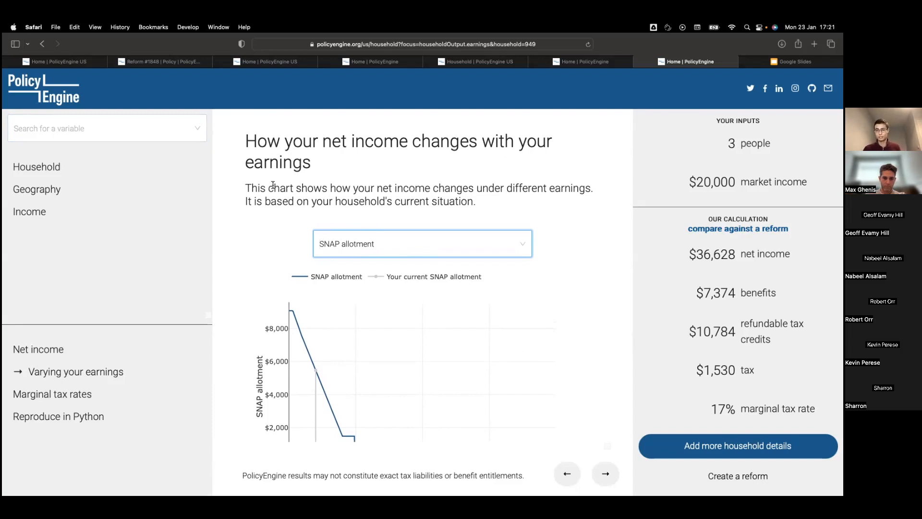
Step: Start creating a policy reform and browse to the IRS credits parameters
click(713, 476)
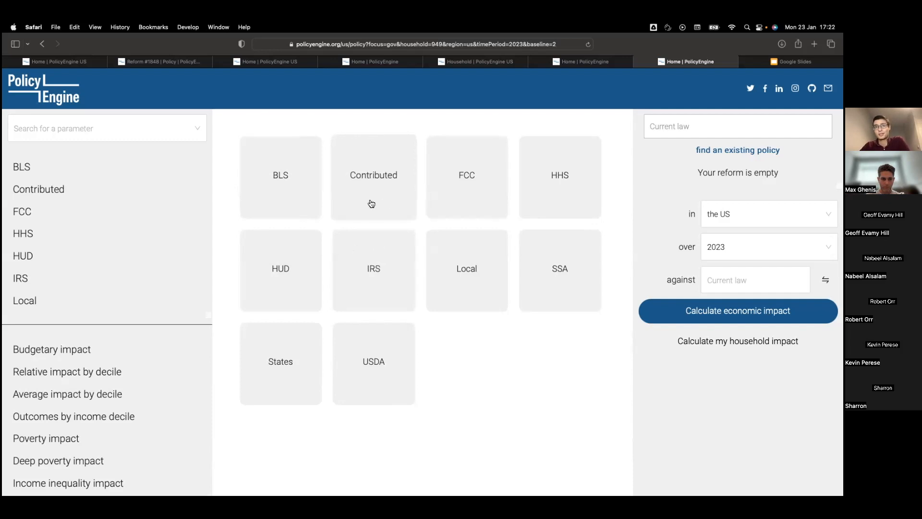
click(350, 262)
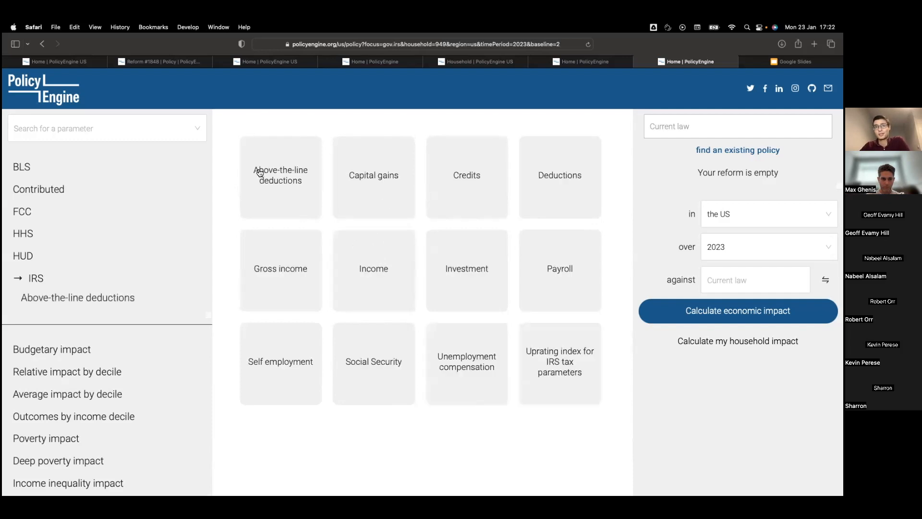
click(469, 169)
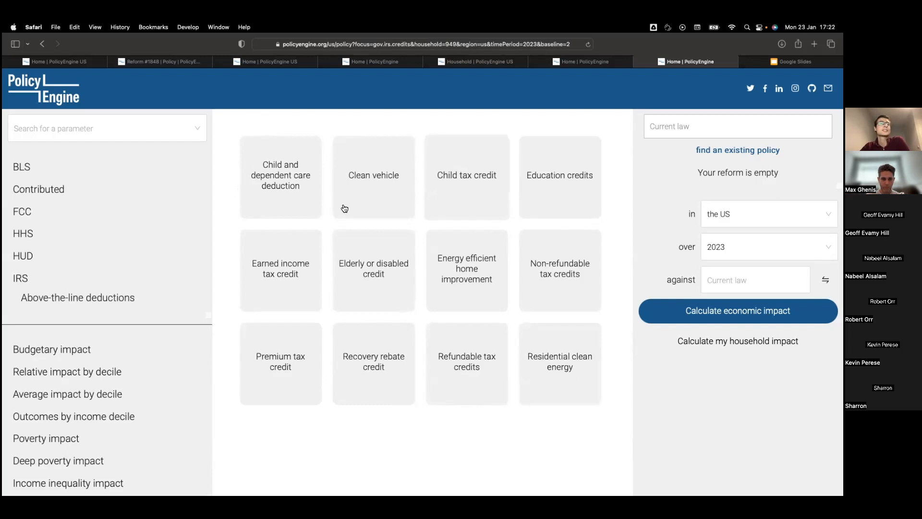
Step: Find the Fully refundable CTC parameter and enable it for 2022-01-01 to 2027-12-31
click(150, 129)
text(fully)
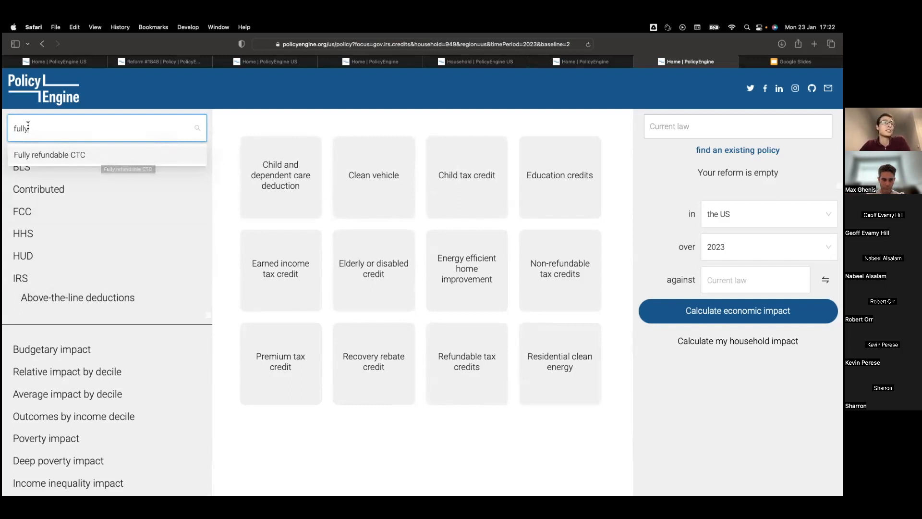
click(70, 161)
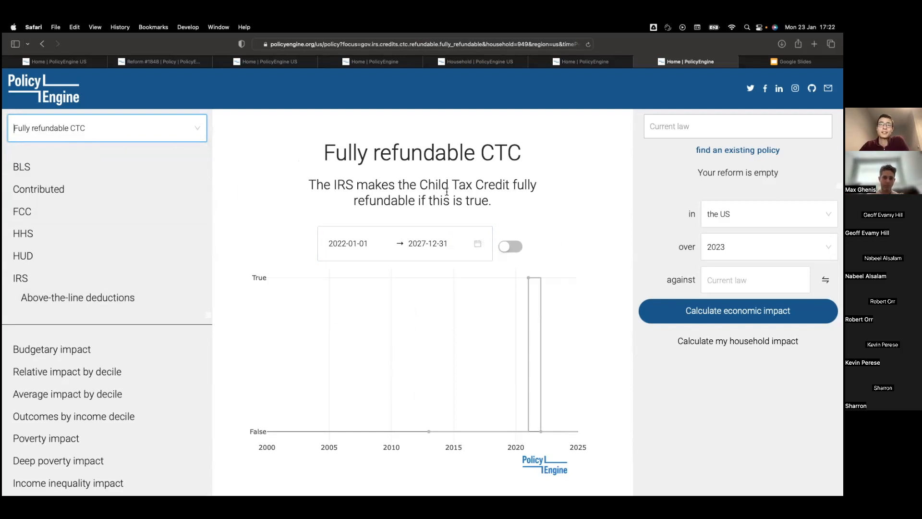
click(511, 250)
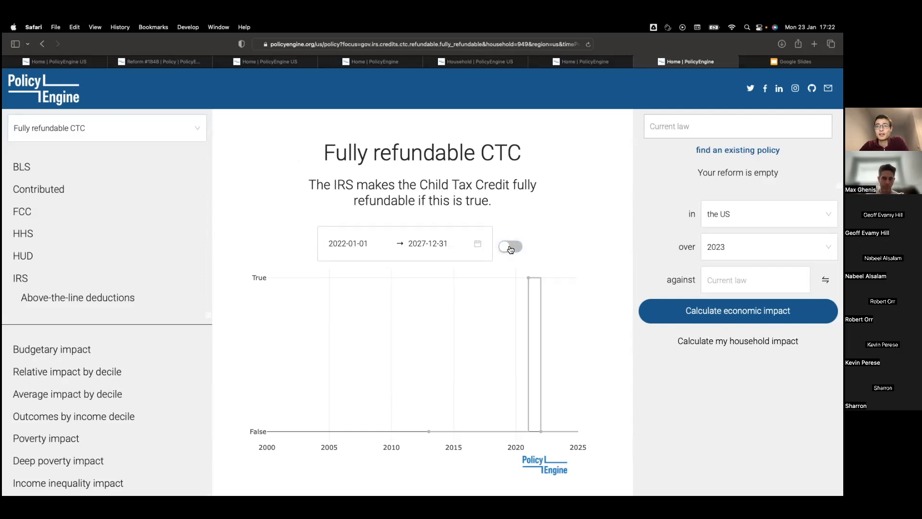
click(511, 248)
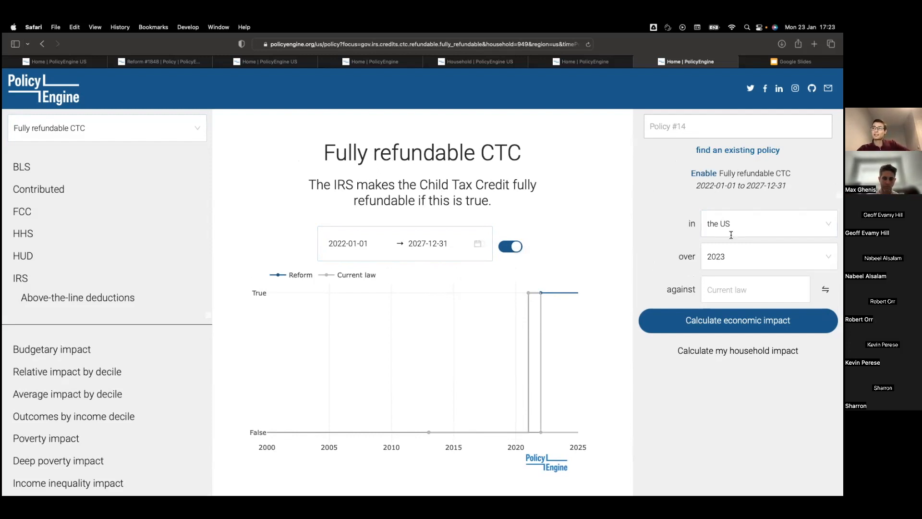
click(761, 234)
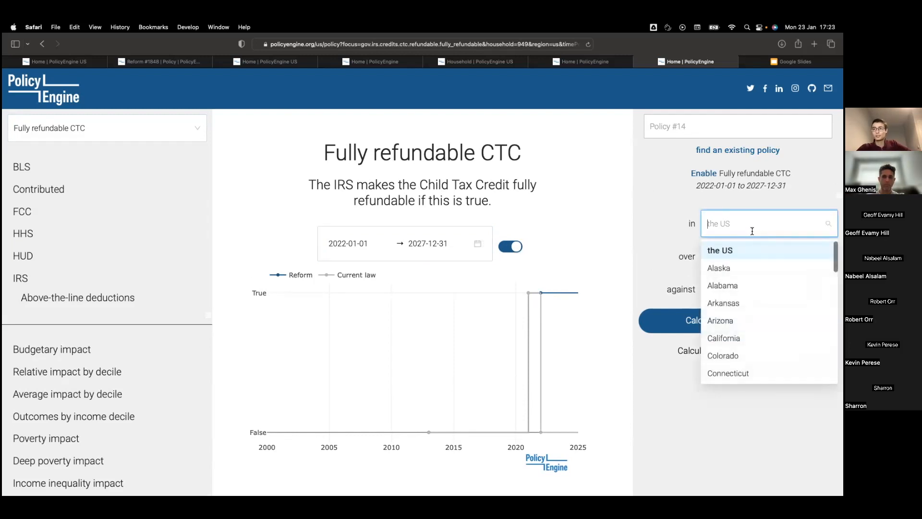
click(674, 220)
click(729, 263)
click(673, 259)
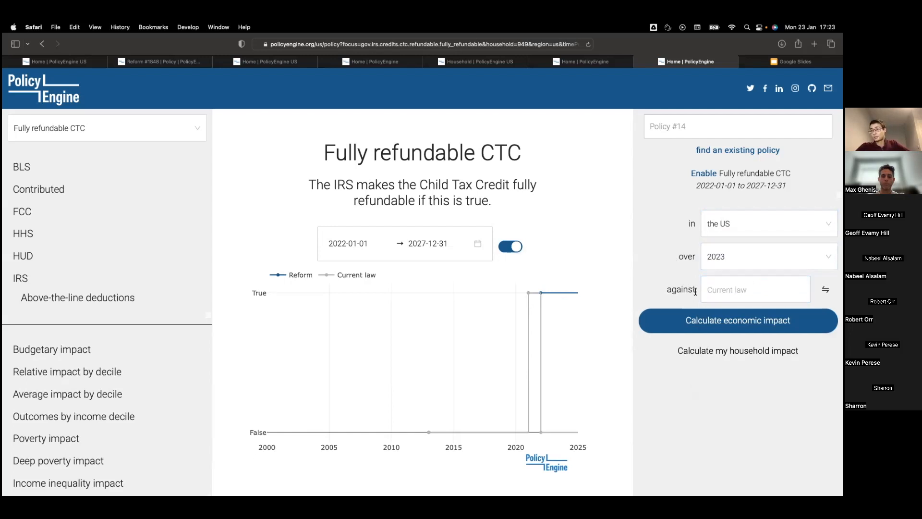
Step: Calculate the reform's economic impact for the US in 2023 against current law and show the budgetary impact results
click(678, 317)
click(310, 179)
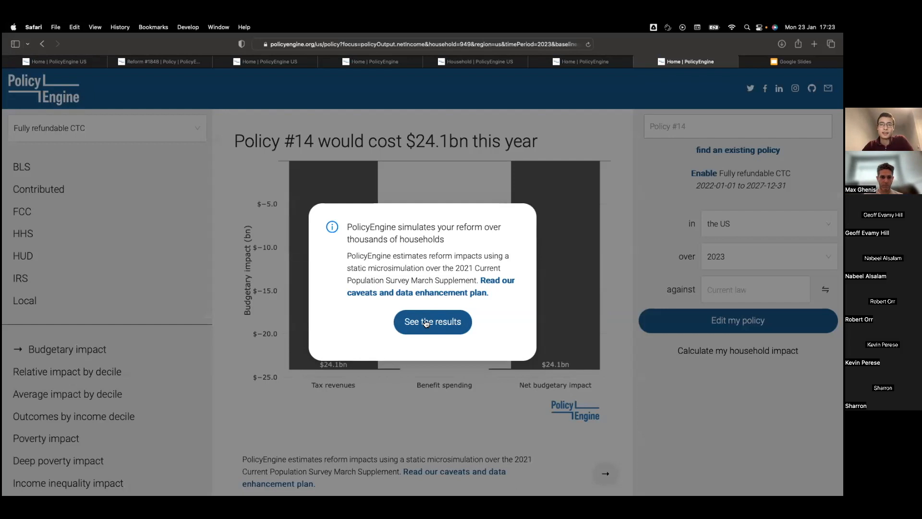
click(428, 326)
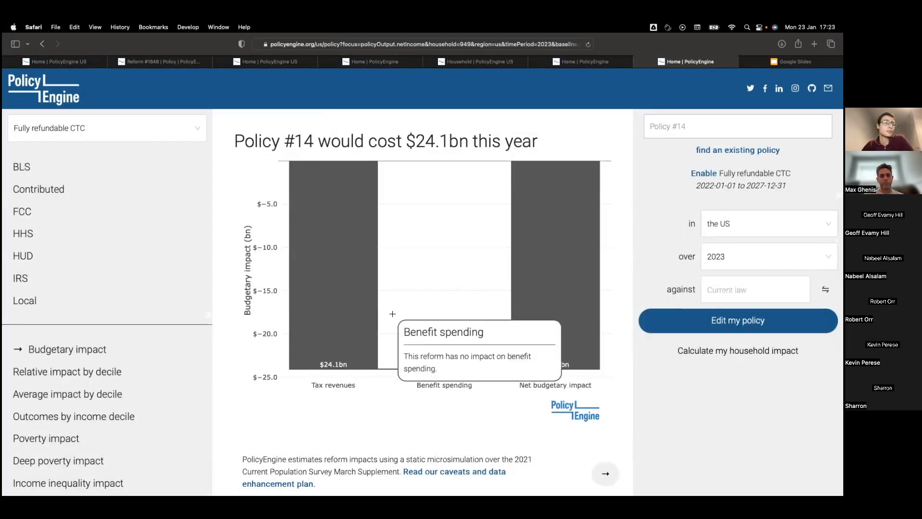
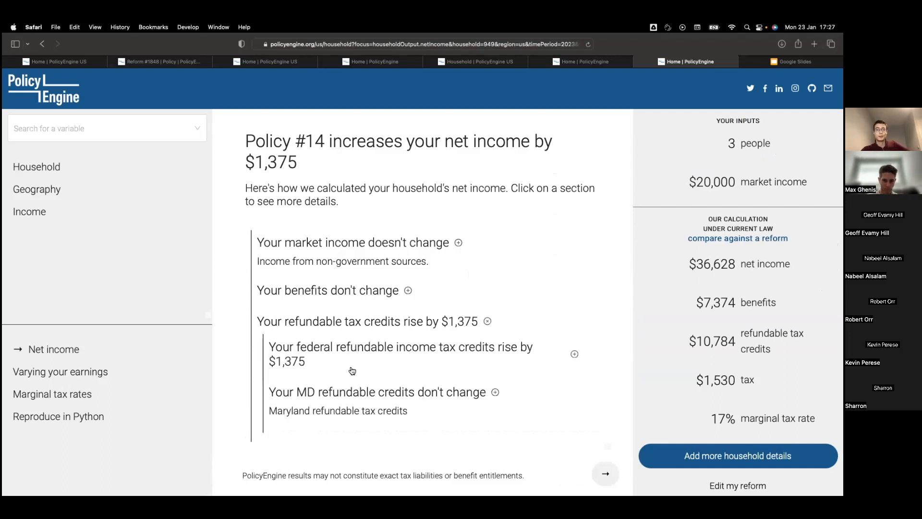
Step: Collapse the refundable tax credits breakdown and view how net income varies with earnings under the baseline and the reform
scroll(337, 346, down, 2)
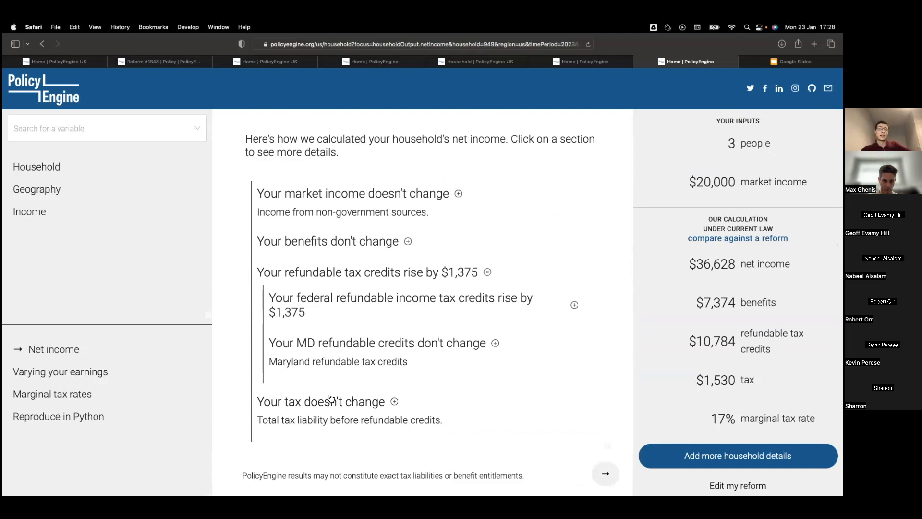
click(373, 278)
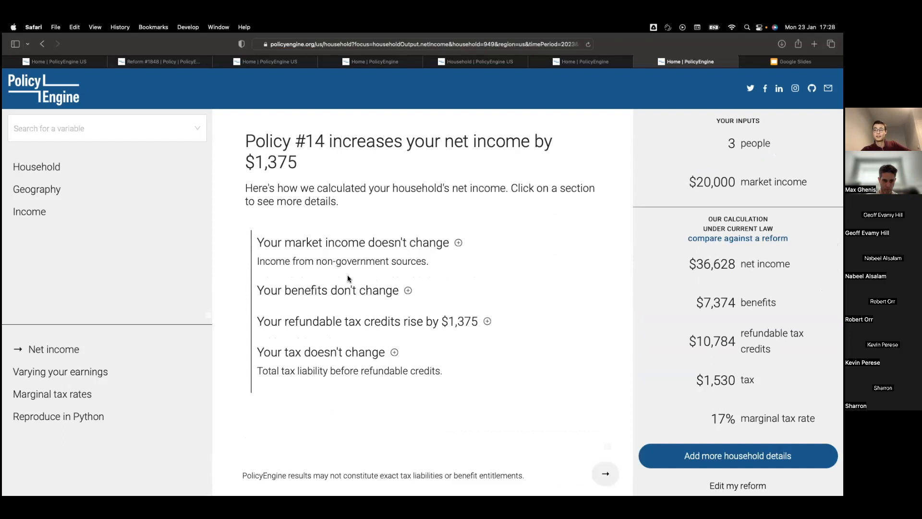
click(67, 375)
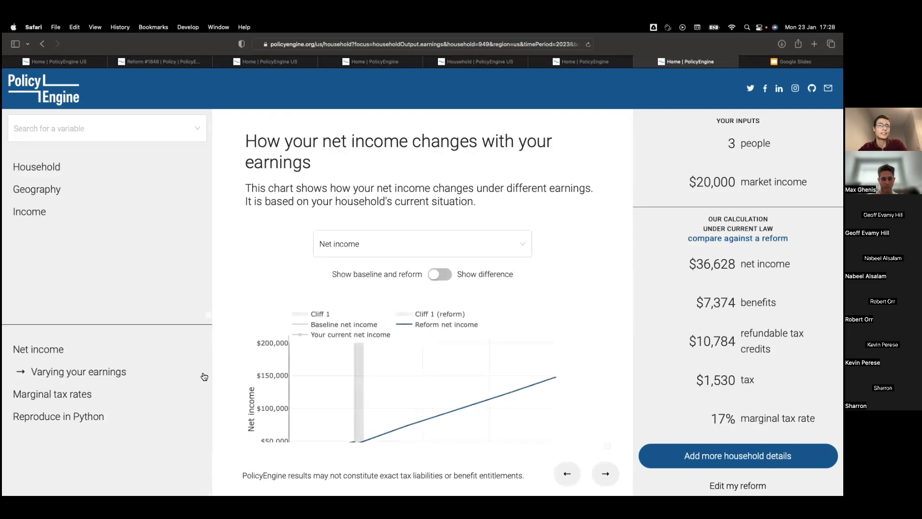
scroll(204, 376, down, 2)
scroll(275, 345, down, 3)
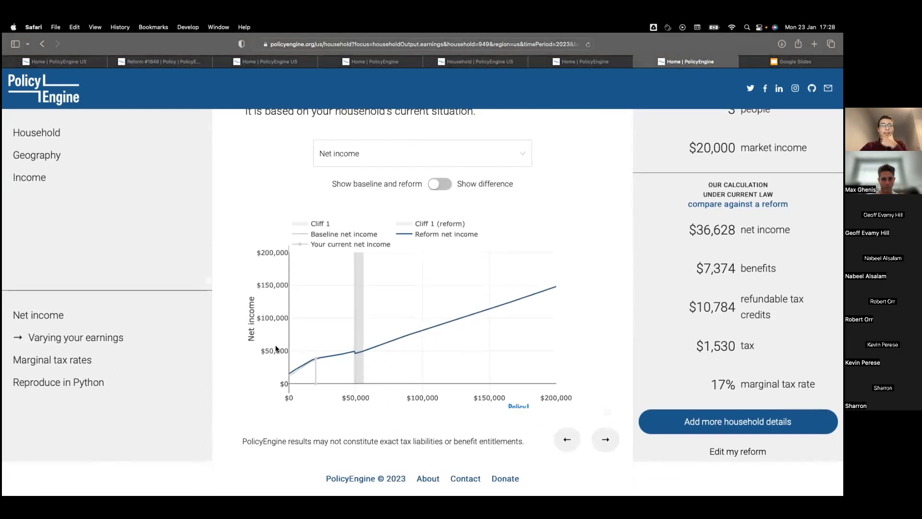
Step: Switch the earnings variation chart to show the reform's difference in net income, and inspect the change at the household's current earnings
scroll(264, 385, up, 1)
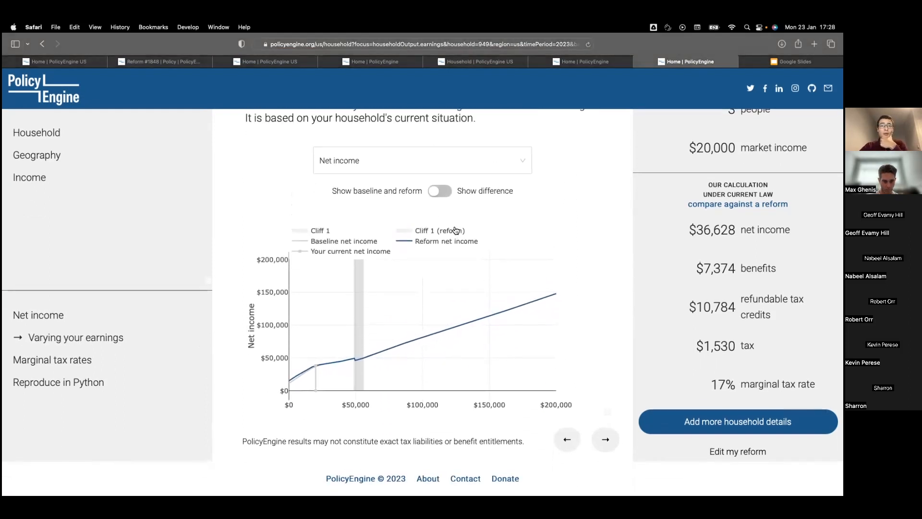
click(440, 191)
scroll(325, 305, down, 2)
mouse_move(314, 315)
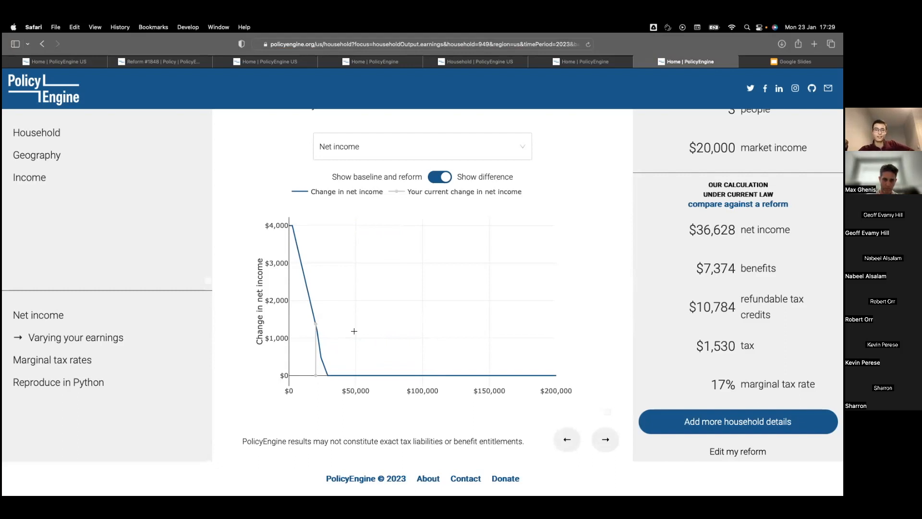
Step: View the household's marginal tax rates by employment income and switch the chart to the difference between baseline and reform
click(72, 361)
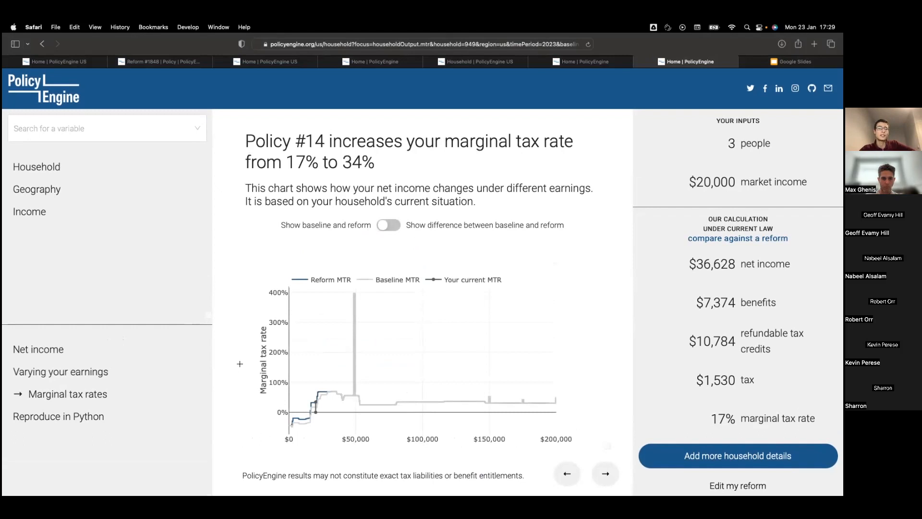
scroll(308, 358, down, 1)
scroll(308, 358, down, 1)
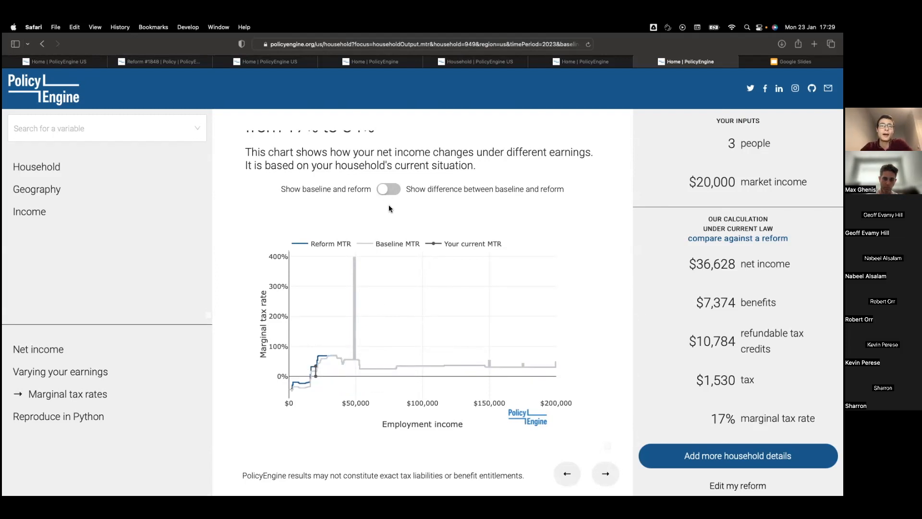
click(389, 189)
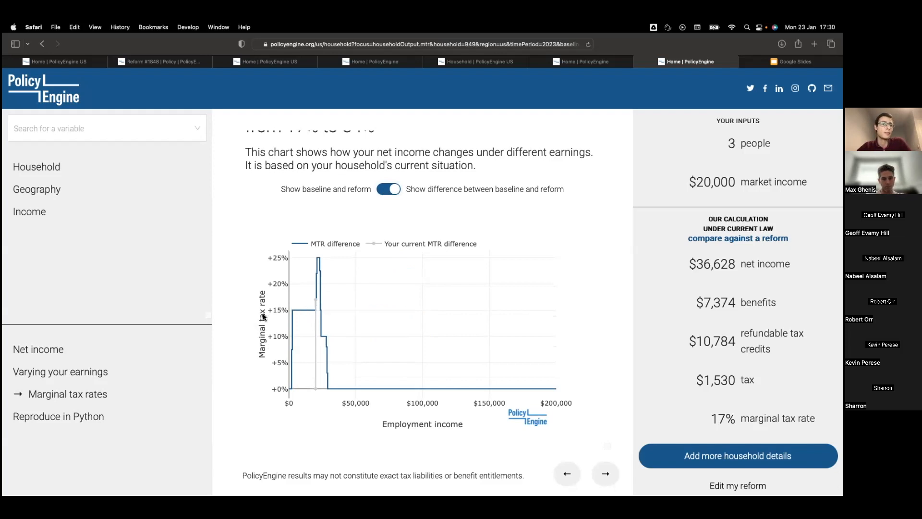
Step: Bring up the Python code that reproduces the household results and review its reform definition and simulation calls
scroll(264, 313, up, 2)
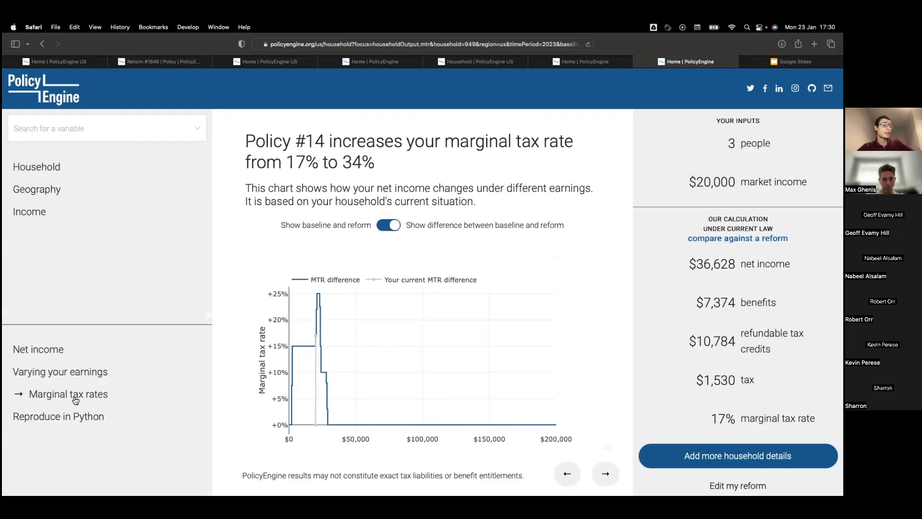
click(73, 417)
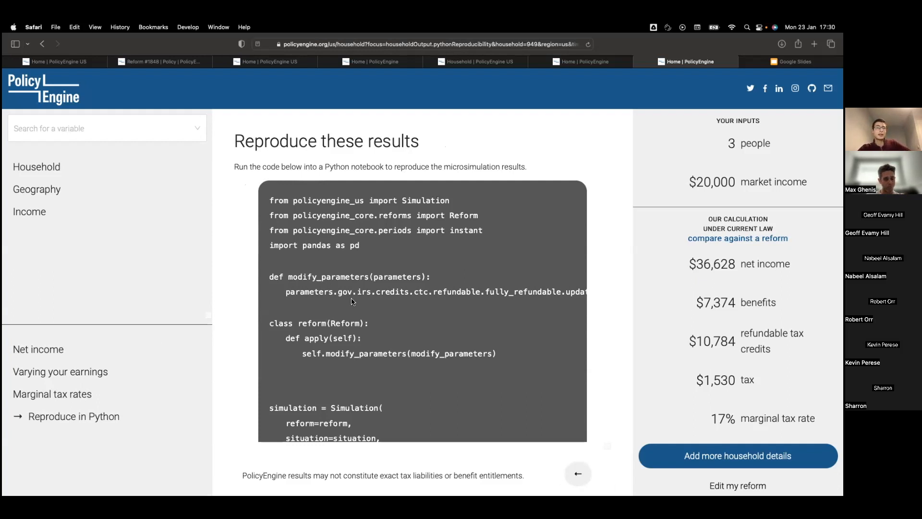
scroll(366, 265, down, 5)
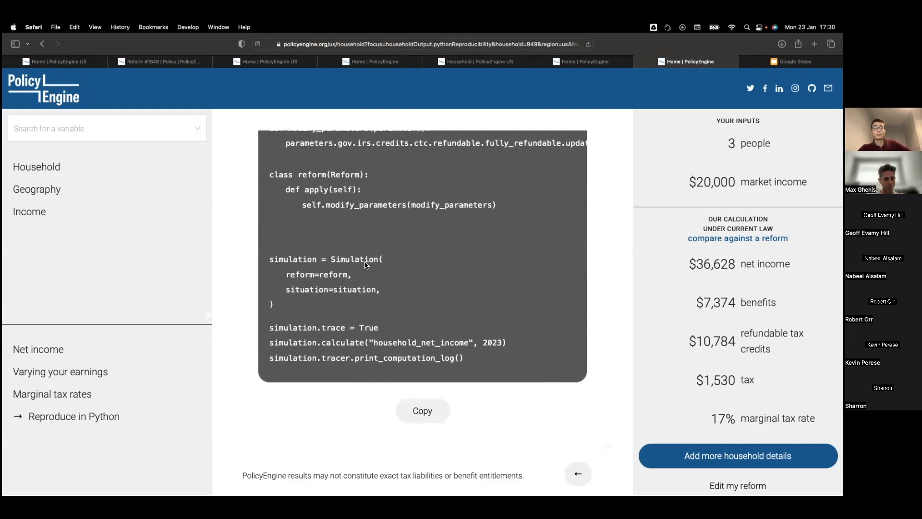
scroll(308, 249, up, 4)
scroll(357, 217, down, 1)
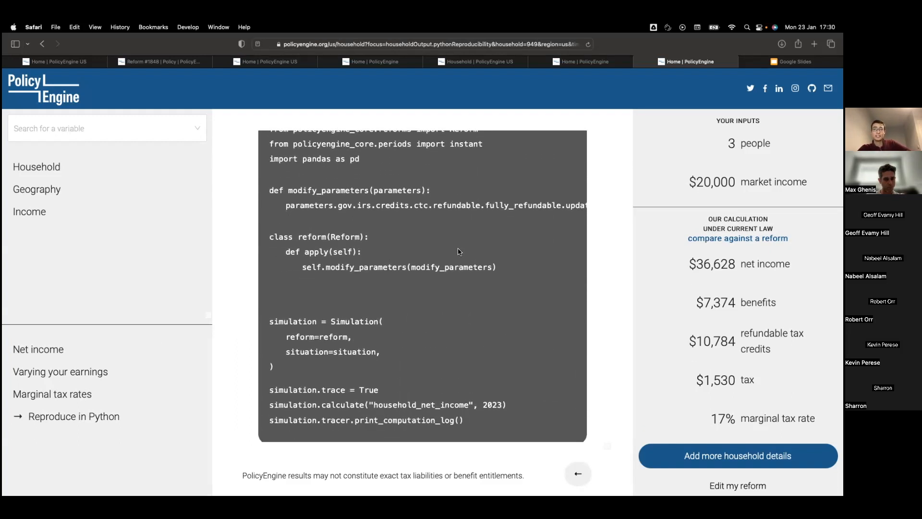
scroll(460, 252, up, 1)
scroll(443, 268, down, 3)
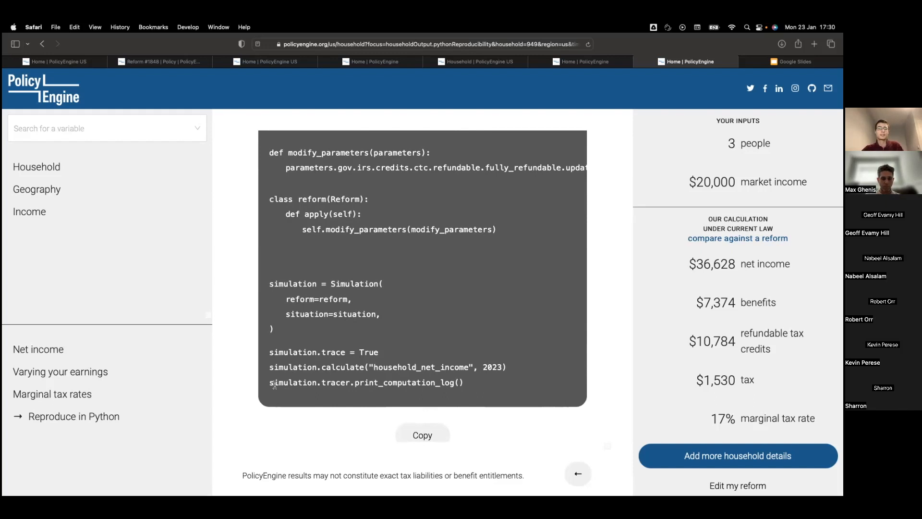
scroll(699, 359, down, 1)
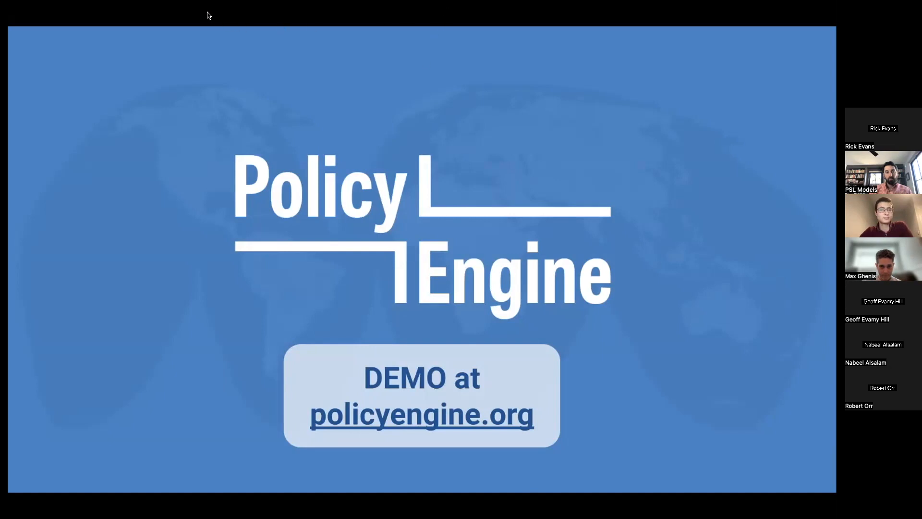
click(239, 232)
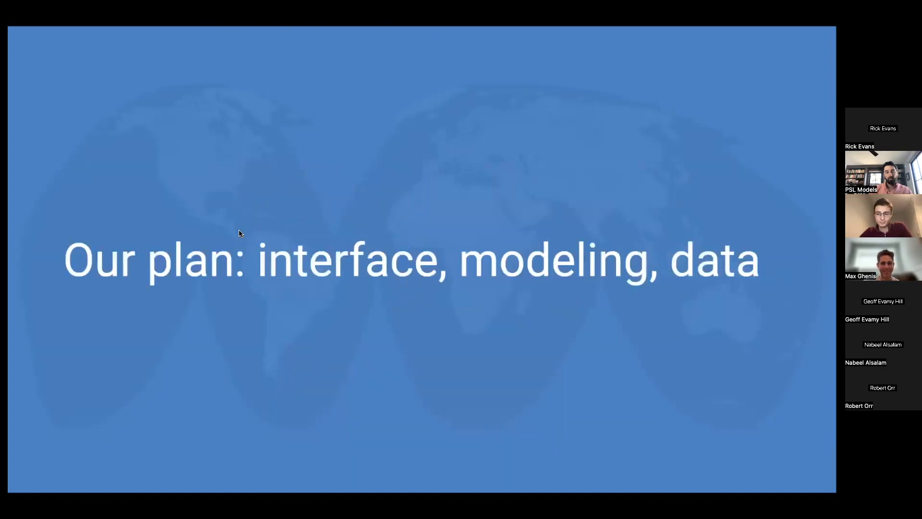